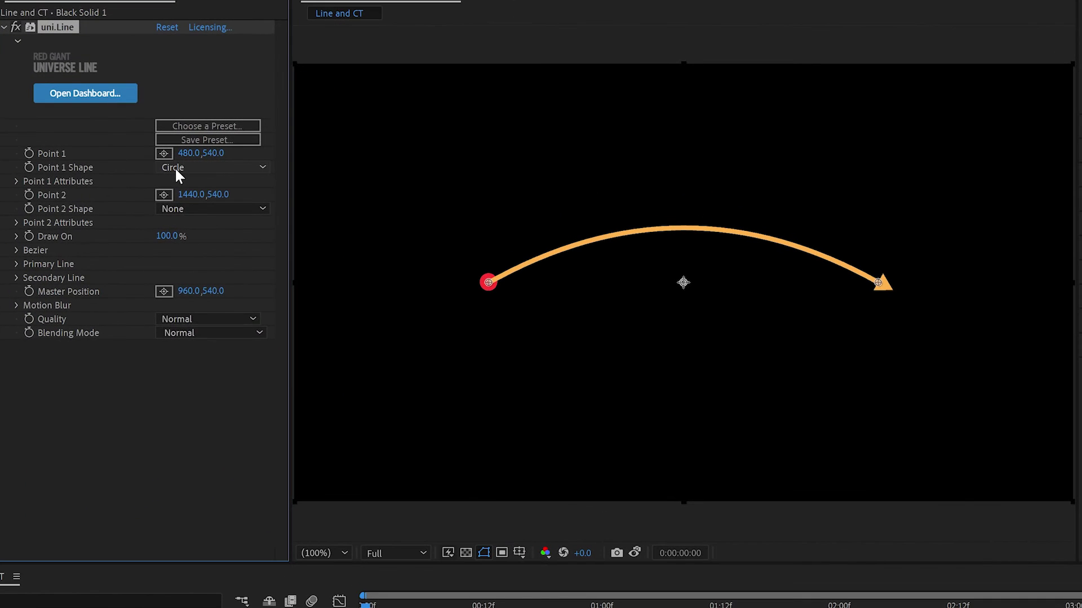
- Set Point 1 Shape and Primary Shape to None, removing the circle and arrowhead
left_click(175, 167)
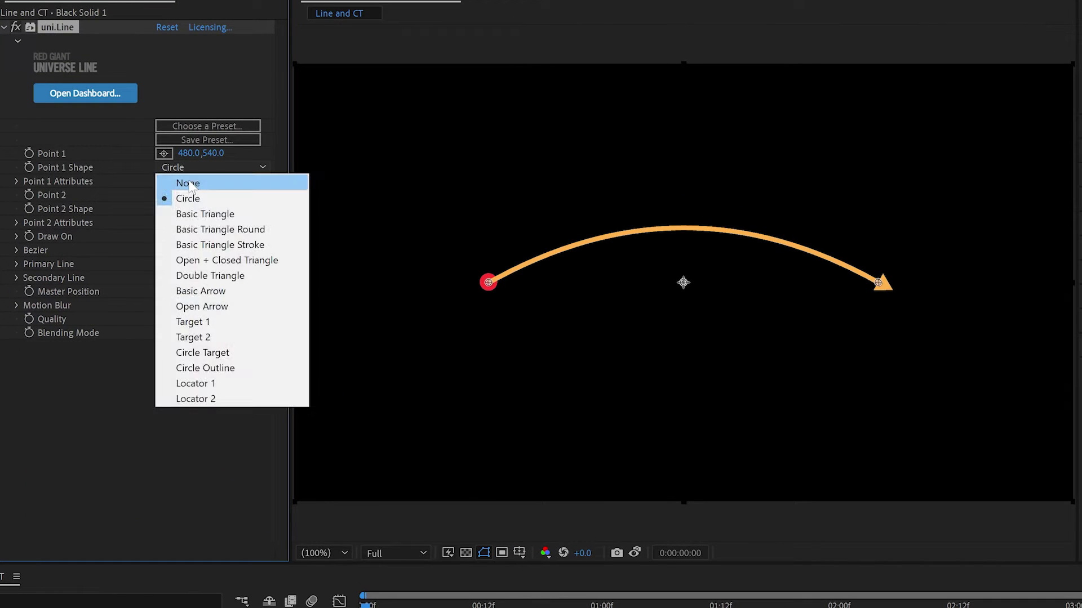
left_click(178, 179)
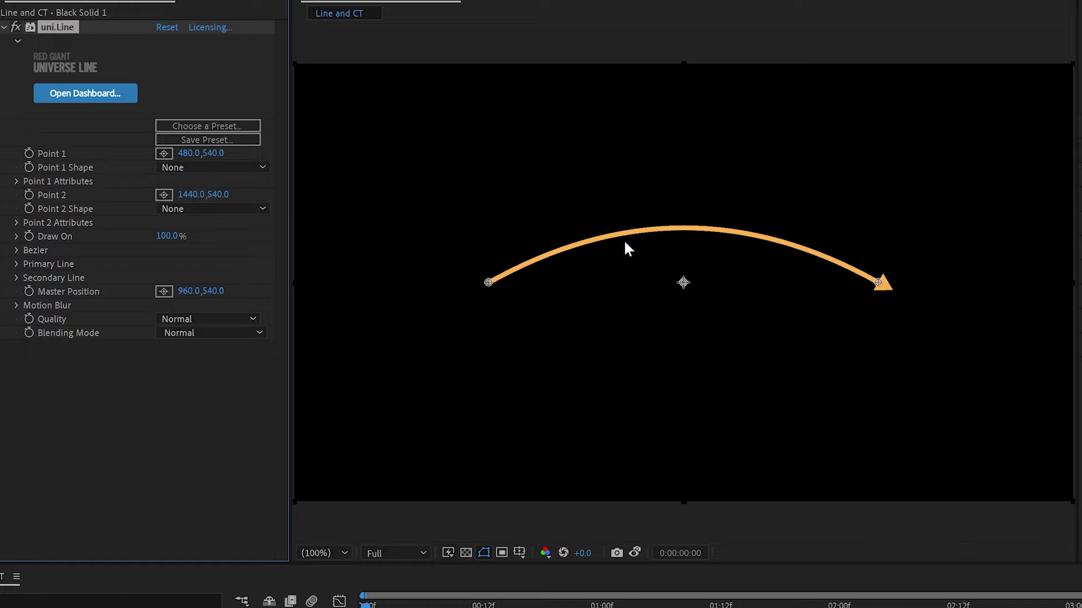
mouse_move(174, 236)
left_mouse_down()
mouse_move(137, 237)
mouse_move(220, 236)
left_mouse_up()
left_click(15, 263)
left_click(201, 290)
left_click(203, 304)
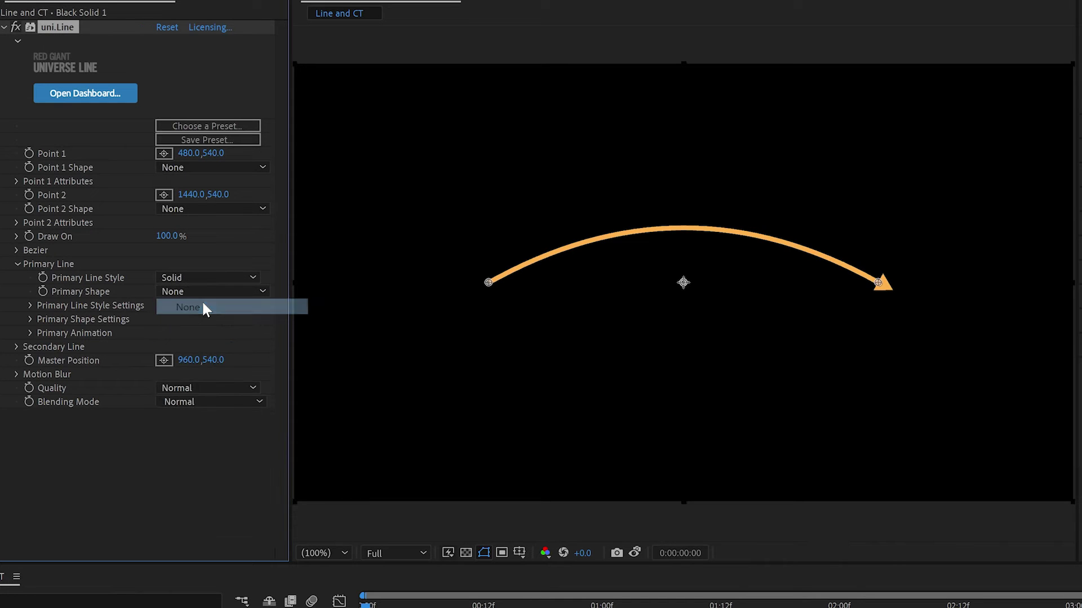
- Change the Primary Line Start Color to cyan so the line fades to orange
left_click(27, 306)
left_click(164, 319)
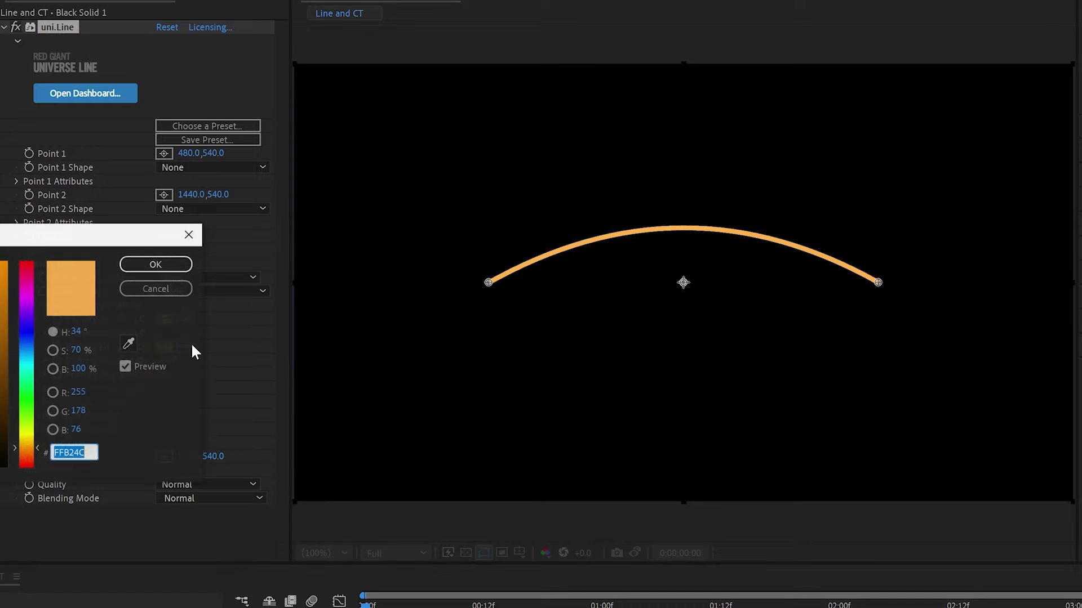
left_click(25, 306)
left_click_drag(28, 296, 27, 359)
left_click(156, 264)
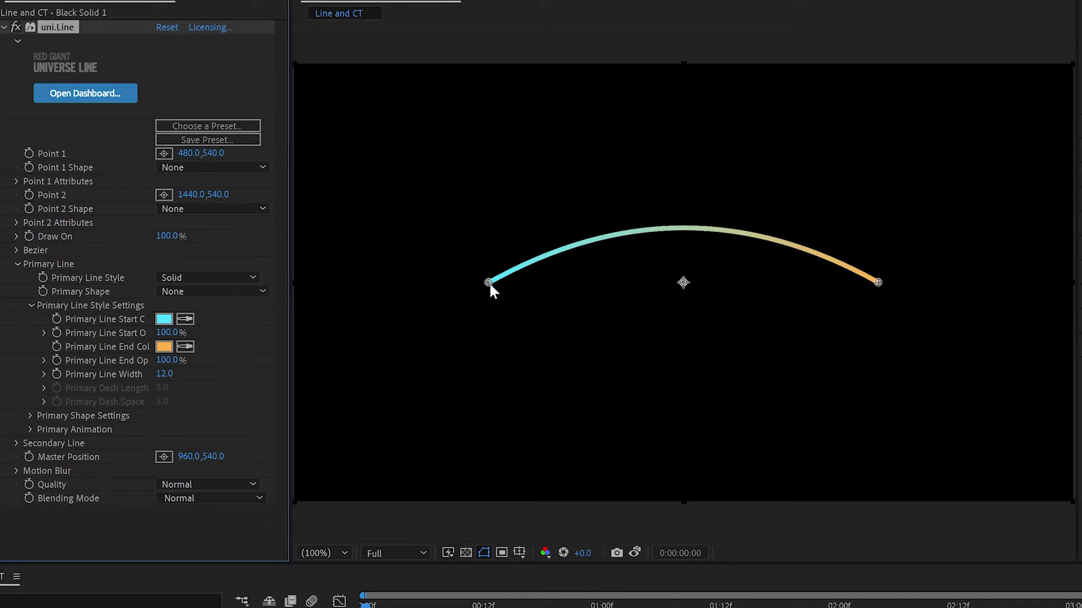
- Move the line's endpoints to 519,1108 and 1966,361 so it arcs off-frame
left_click_drag(489, 283, 293, 432)
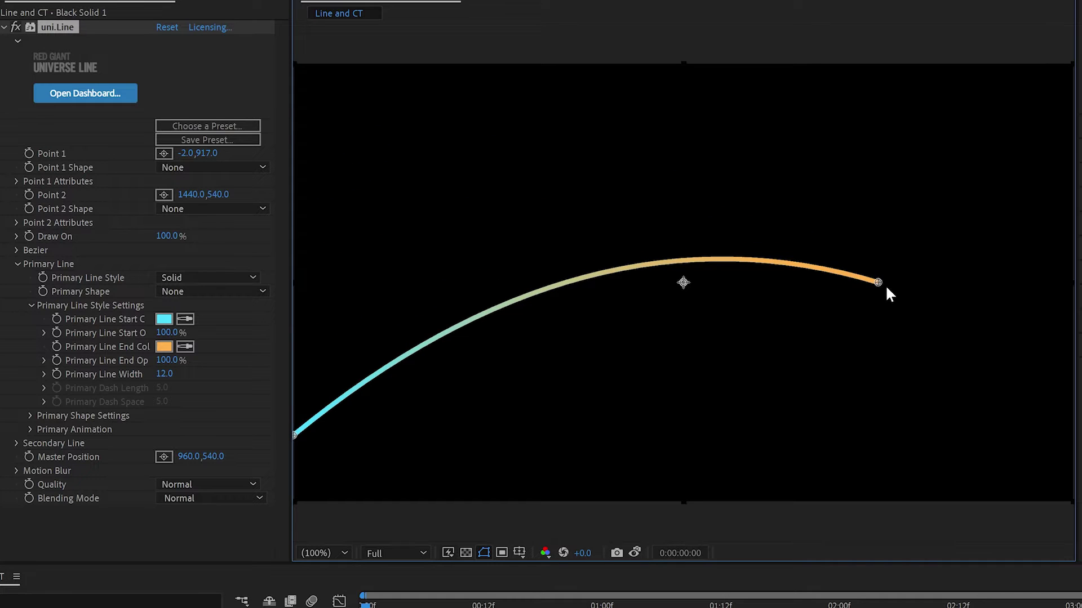
left_click_drag(878, 282, 1081, 212)
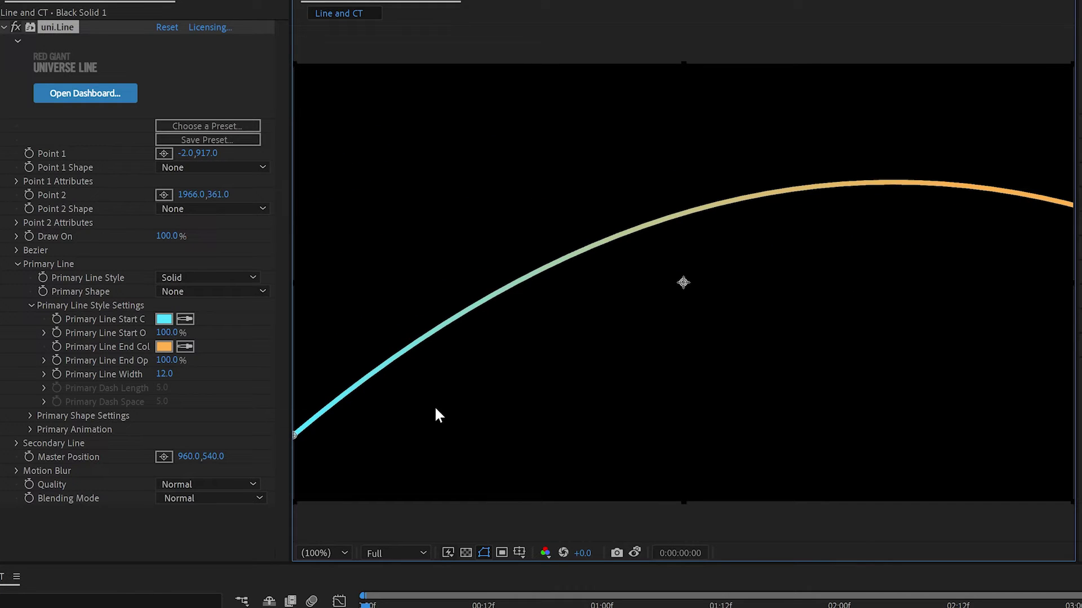
left_click_drag(300, 435, 506, 514)
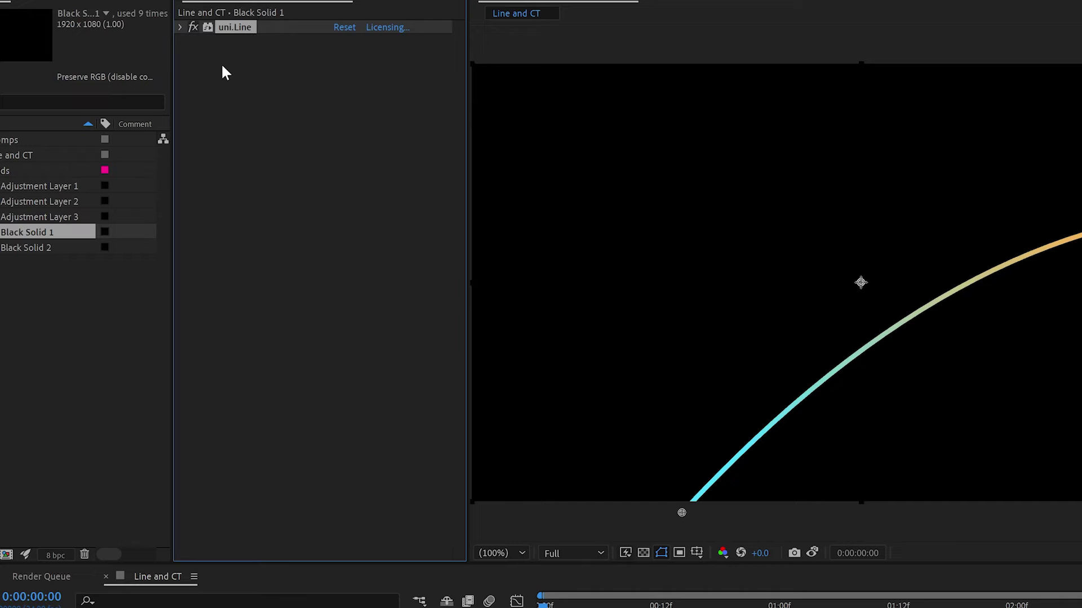
- Apply uni.ChromaTown to the line through FX Console and enable Draw Overlay
key("ctrl+space")
type("chro")
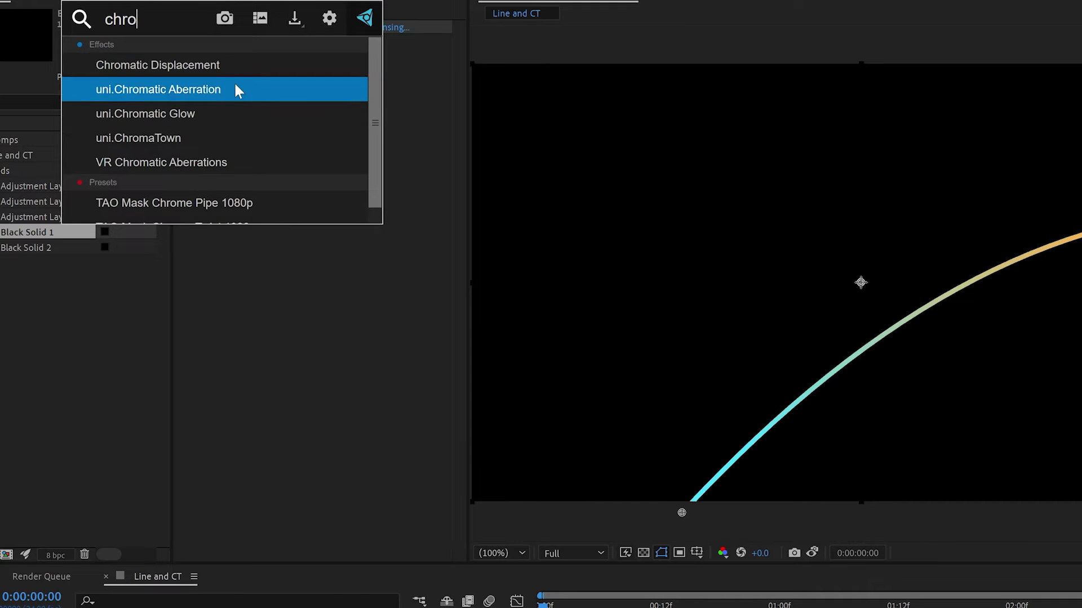
left_click(224, 129)
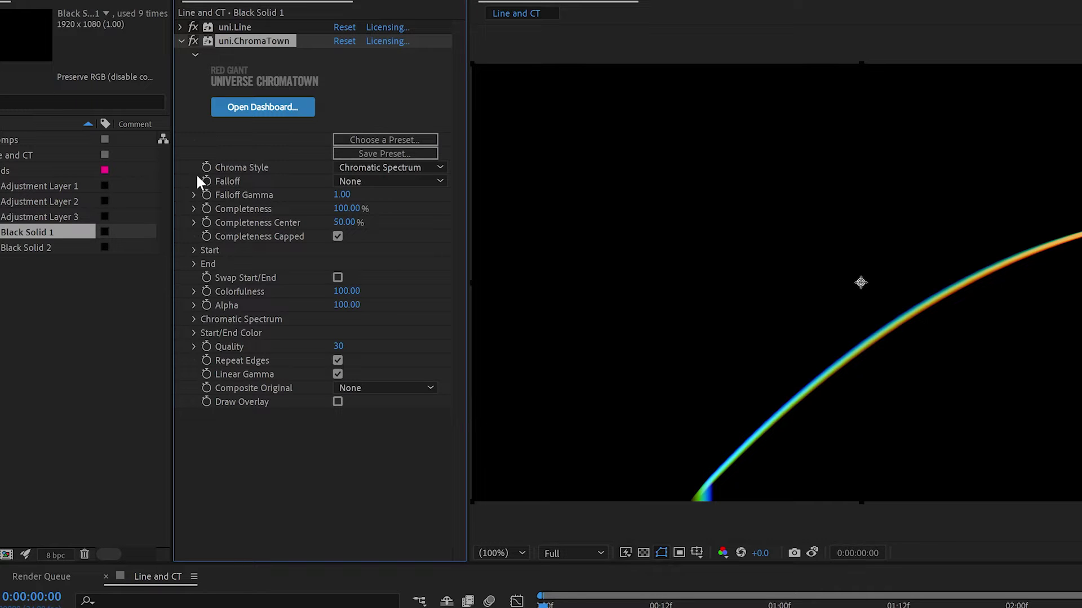
left_click(337, 401)
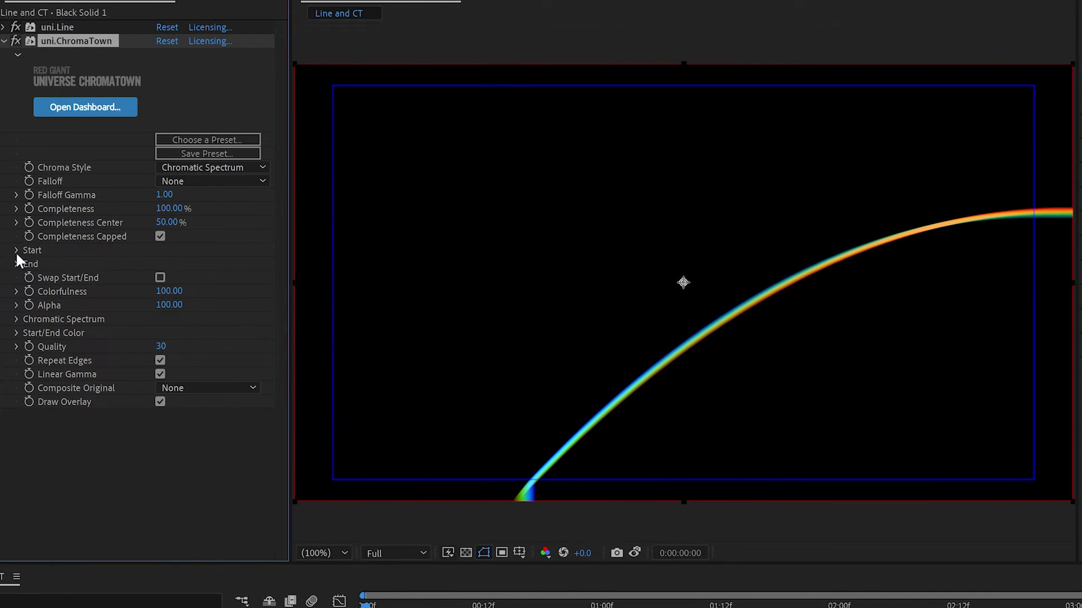
- Set ChromaTown End Position 800,540, End Rotation +29°, End Scale 190% and Quality 3
left_click(16, 251)
left_click(17, 402)
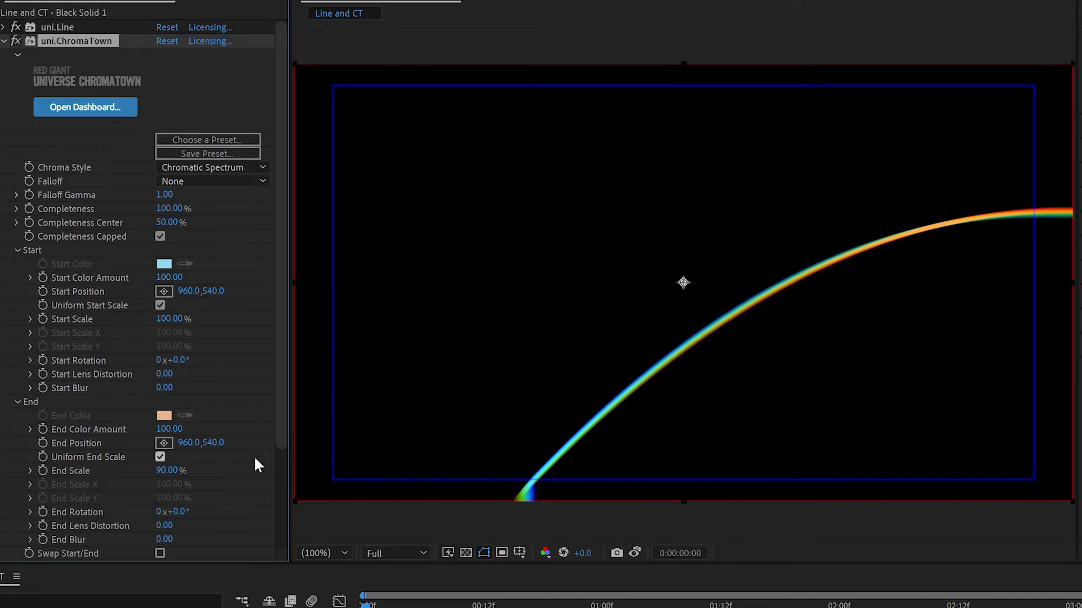
left_click_drag(189, 445, 98, 445)
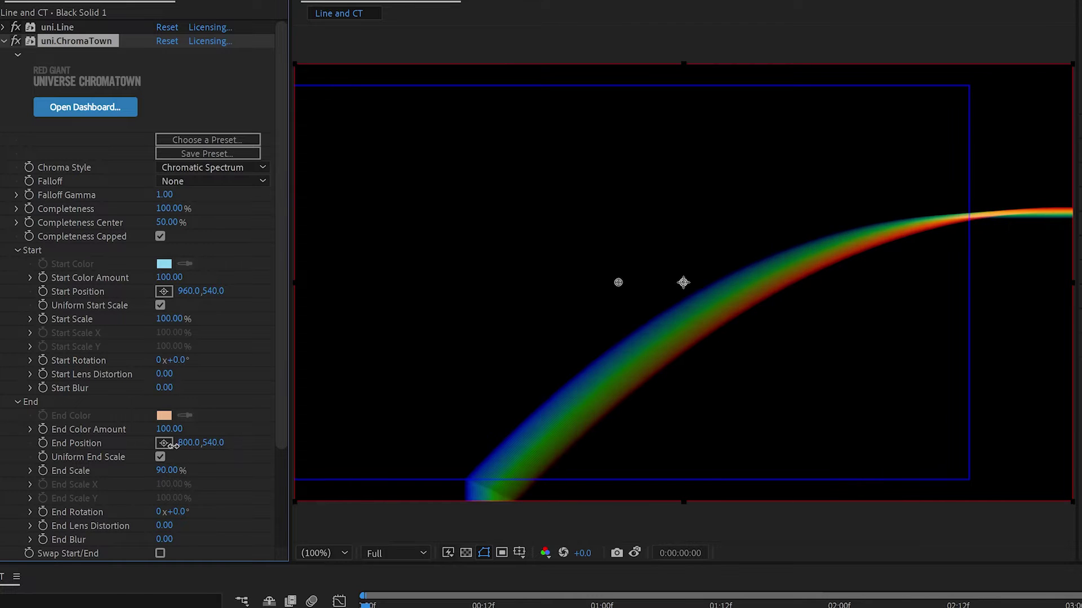
left_click_drag(181, 512, 202, 507)
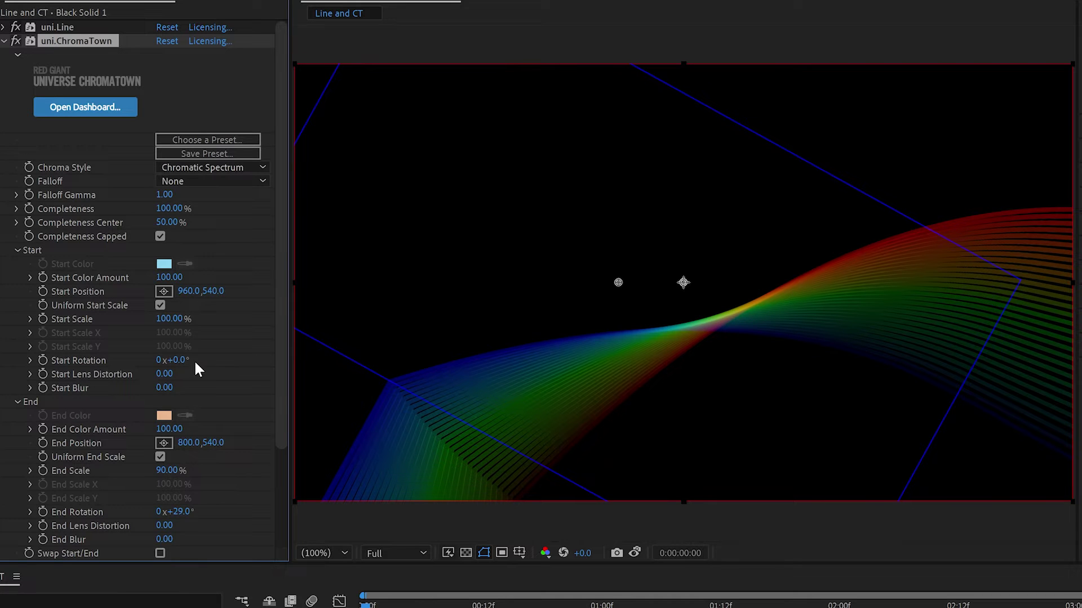
left_click_drag(173, 472, 174, 462)
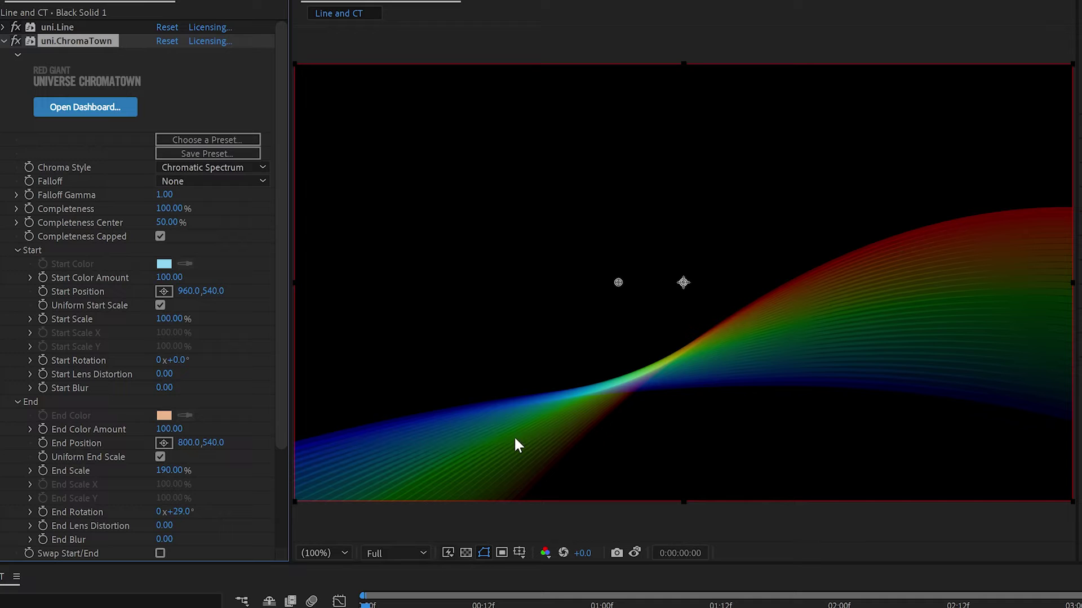
scroll(188, 496, "down", 3)
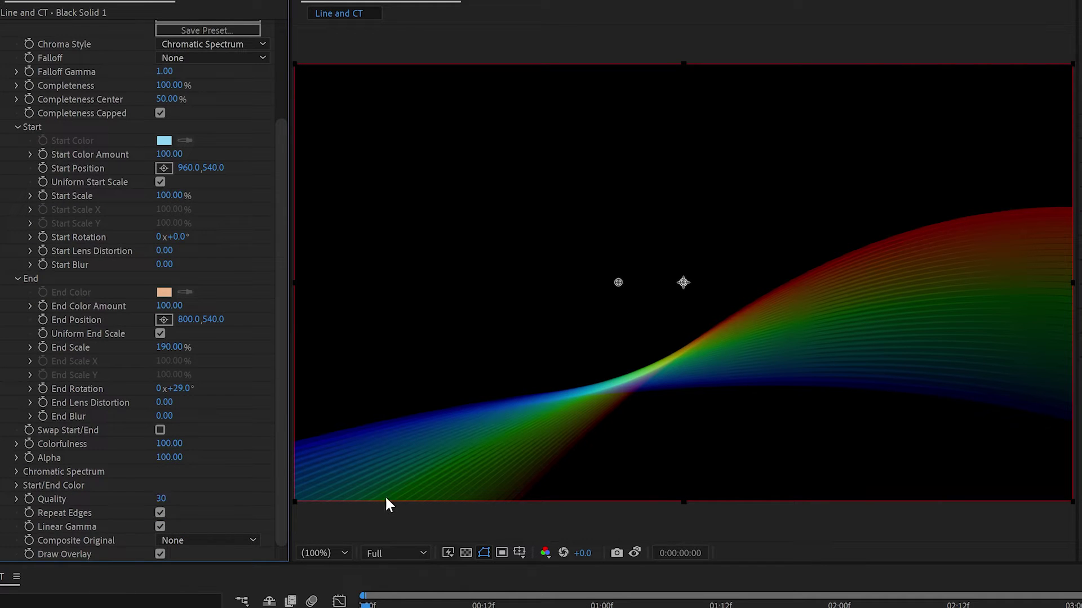
left_click_drag(161, 499, 95, 498)
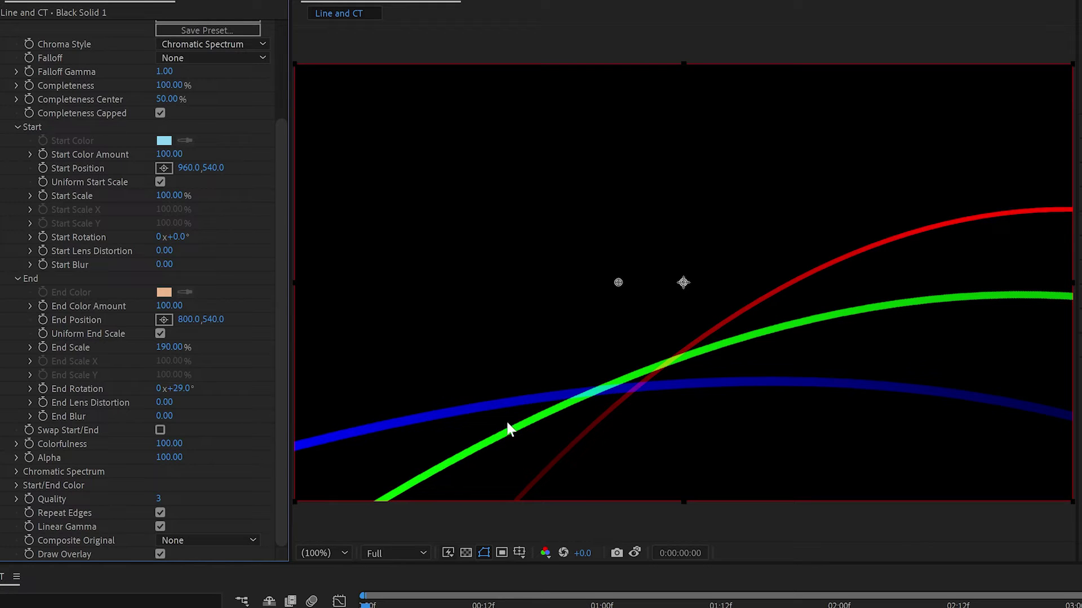
- Turn off Draw Overlay and set ChromaTown Quality back to 30
left_click(161, 554)
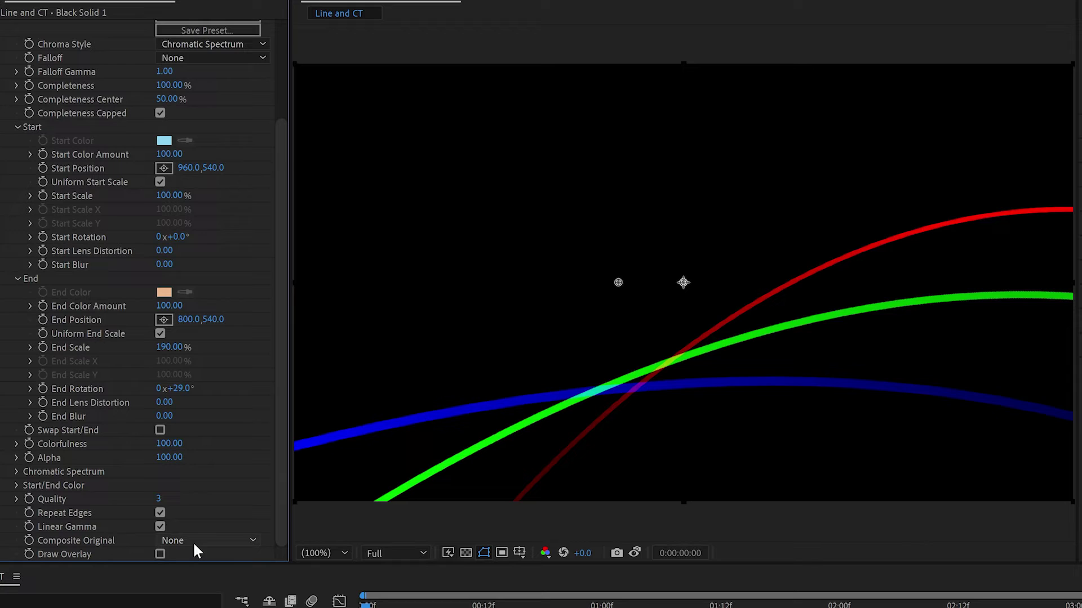
left_click(159, 499)
type("30")
key("Return")
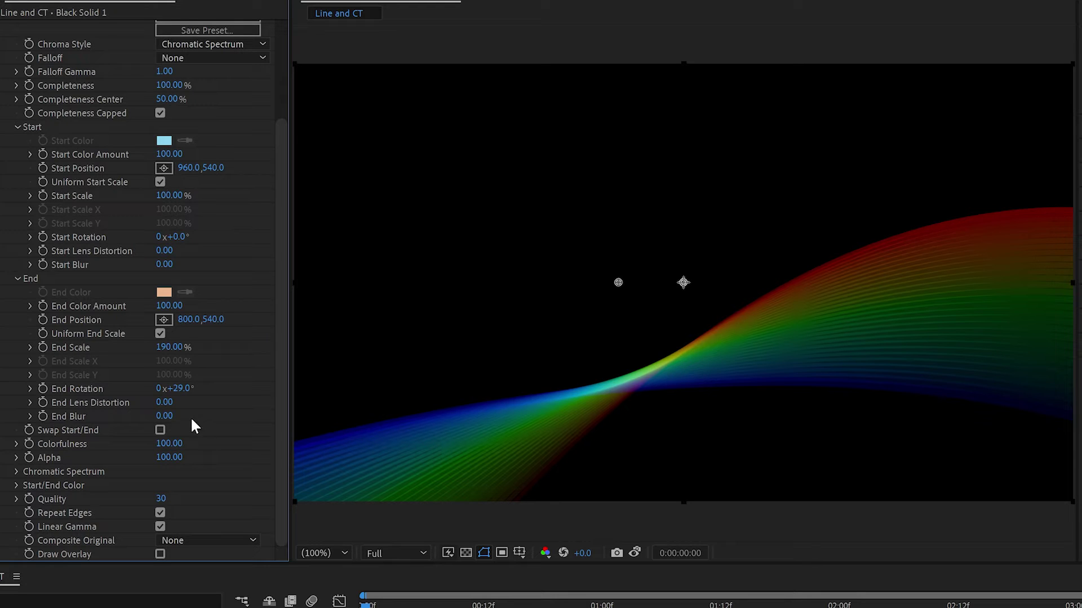
- Set End Blur to 123 and Start Blur to 103, keeping Chroma Tint at -100%
left_click_drag(164, 415, 270, 416)
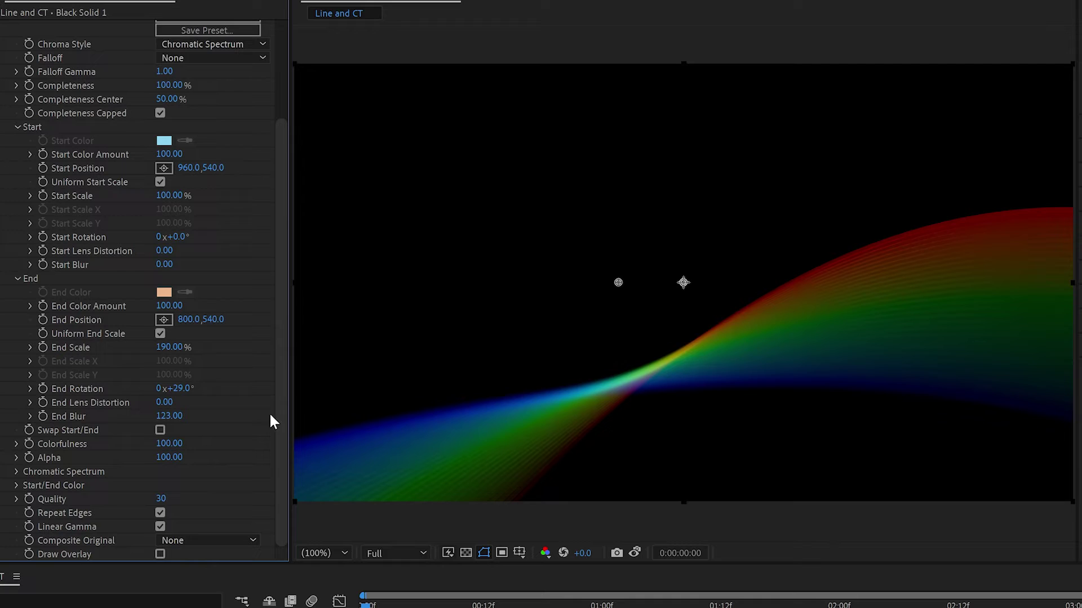
left_click_drag(165, 265, 250, 270)
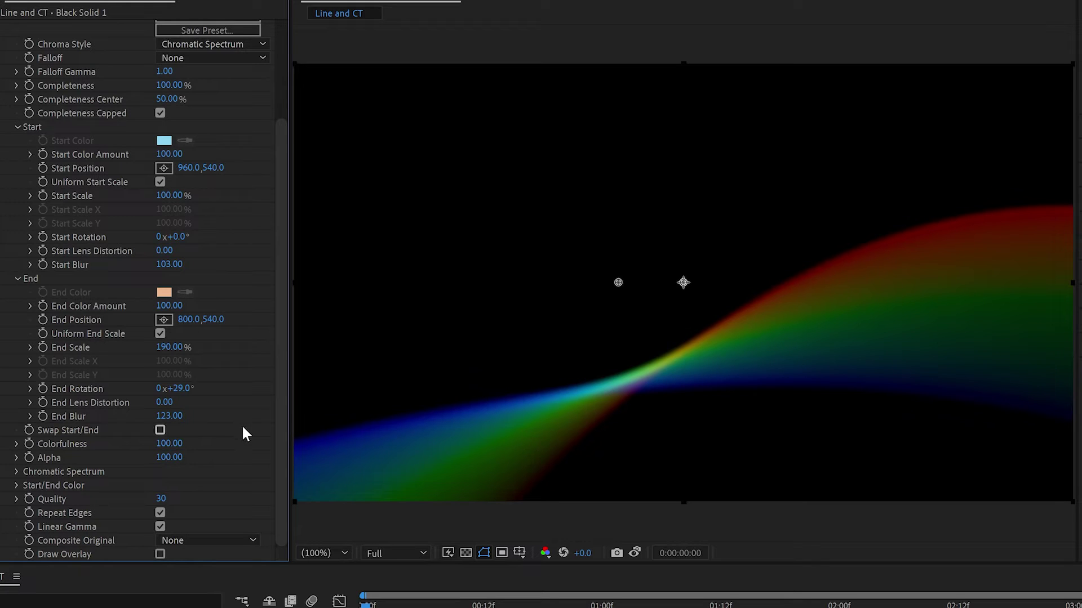
left_click(16, 472)
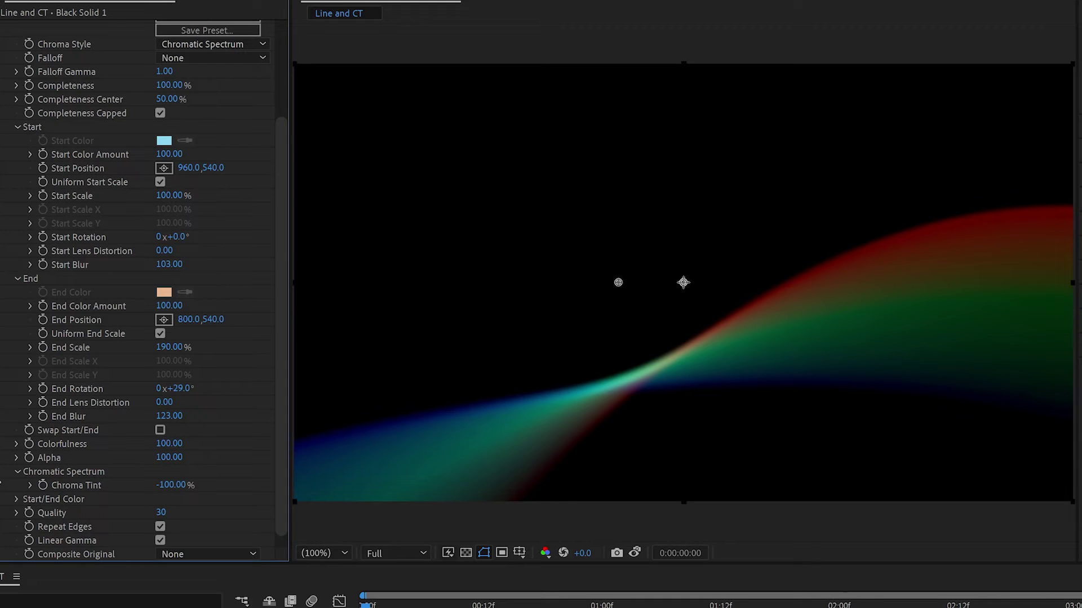
left_click_drag(0, 482, 51, 470)
- Apply uni.Glow to the light streak from the FX Console search 'uni.glo'
key("ctrl+space")
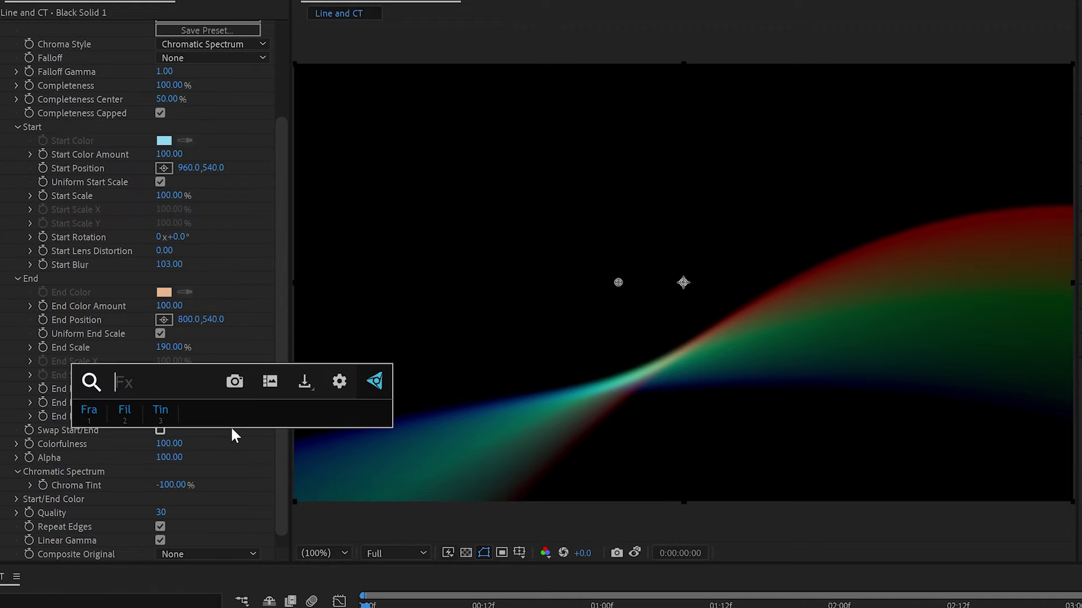
type("uni.glo")
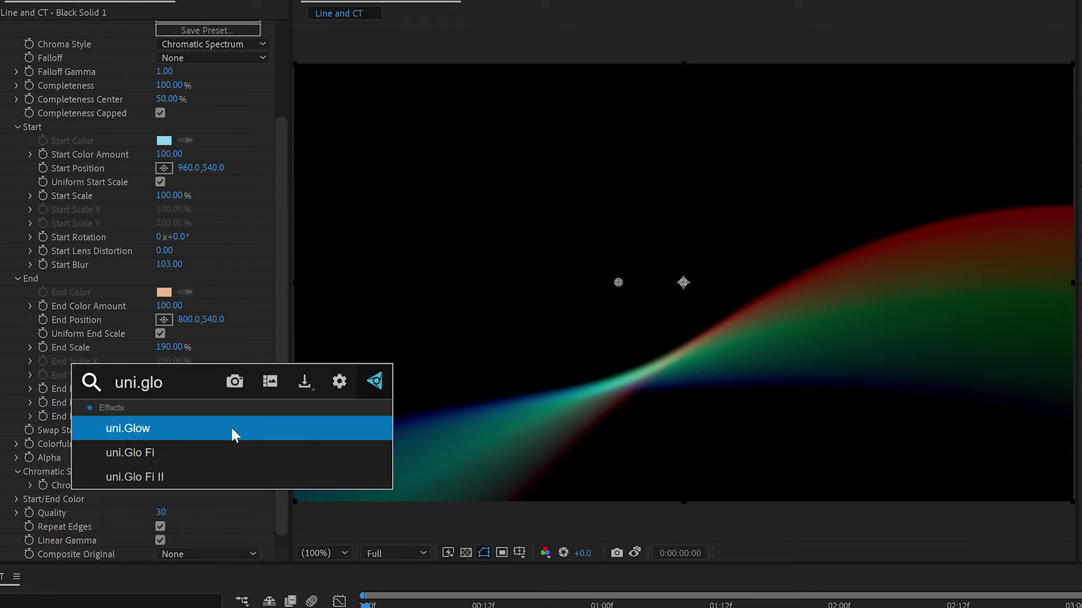
key("Return")
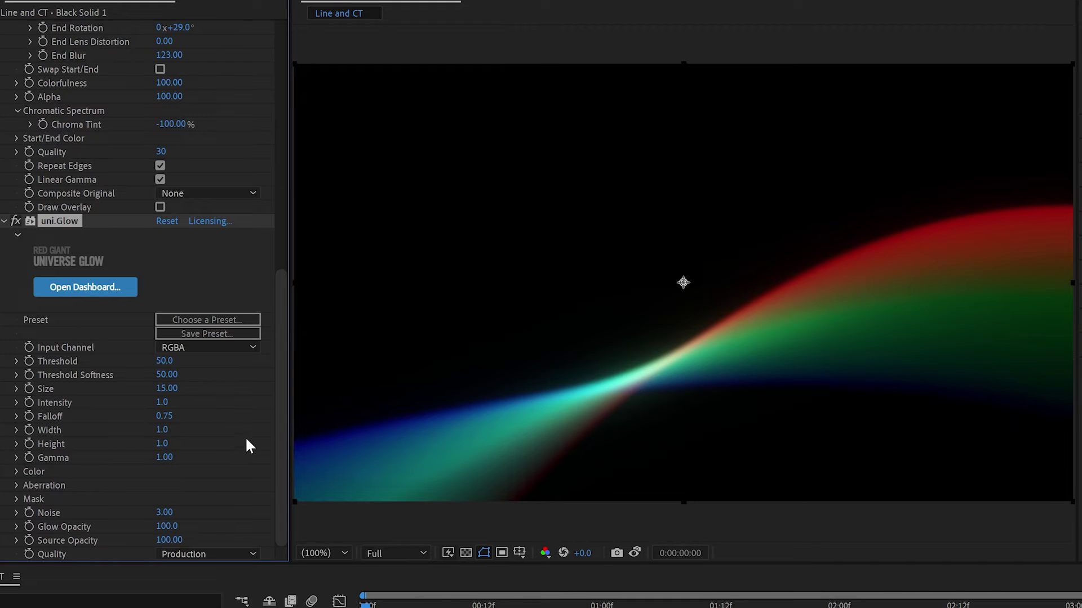
- Set glow Threshold 0, Intensity 2.9, Size 99, Falloff 0.48 and Noise 58
left_click_drag(167, 362, 68, 362)
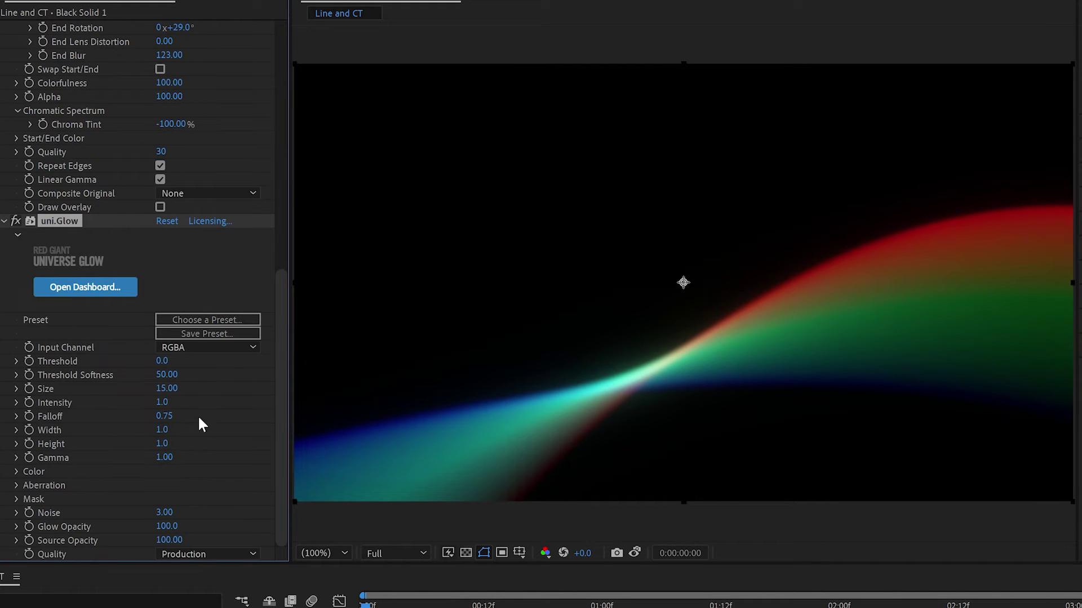
left_click_drag(168, 401, 321, 406)
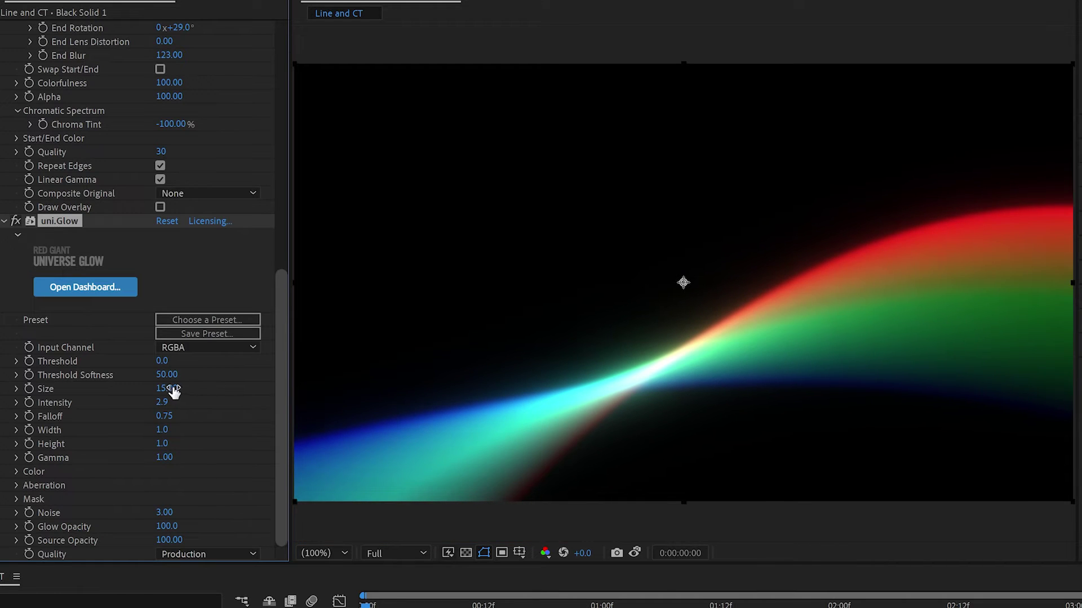
left_click_drag(174, 392, 271, 399)
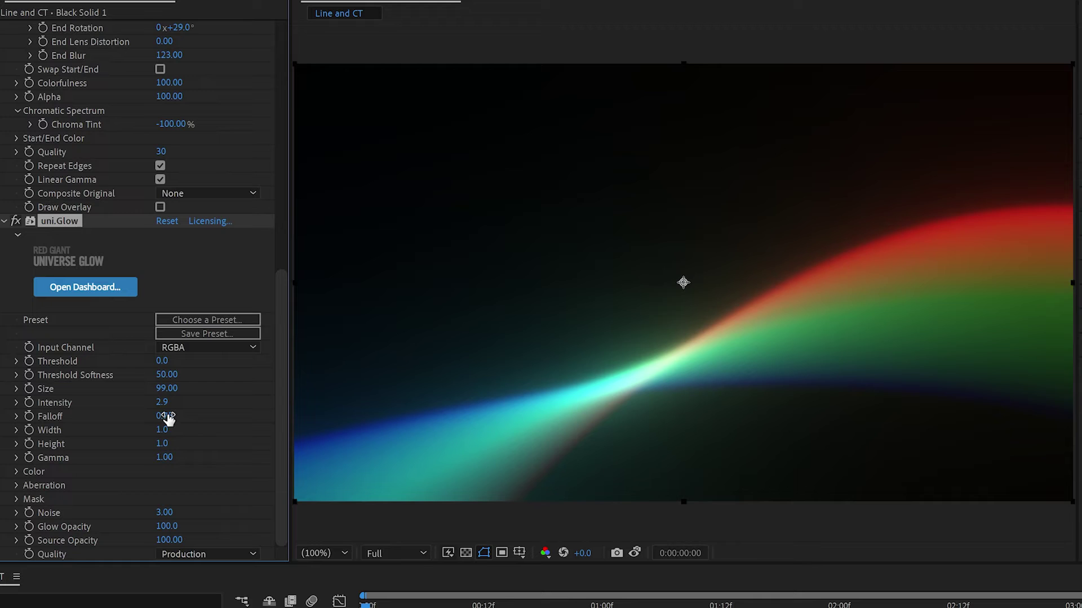
mouse_move(168, 418)
left_mouse_down()
mouse_move(194, 417)
mouse_move(160, 419)
left_mouse_up()
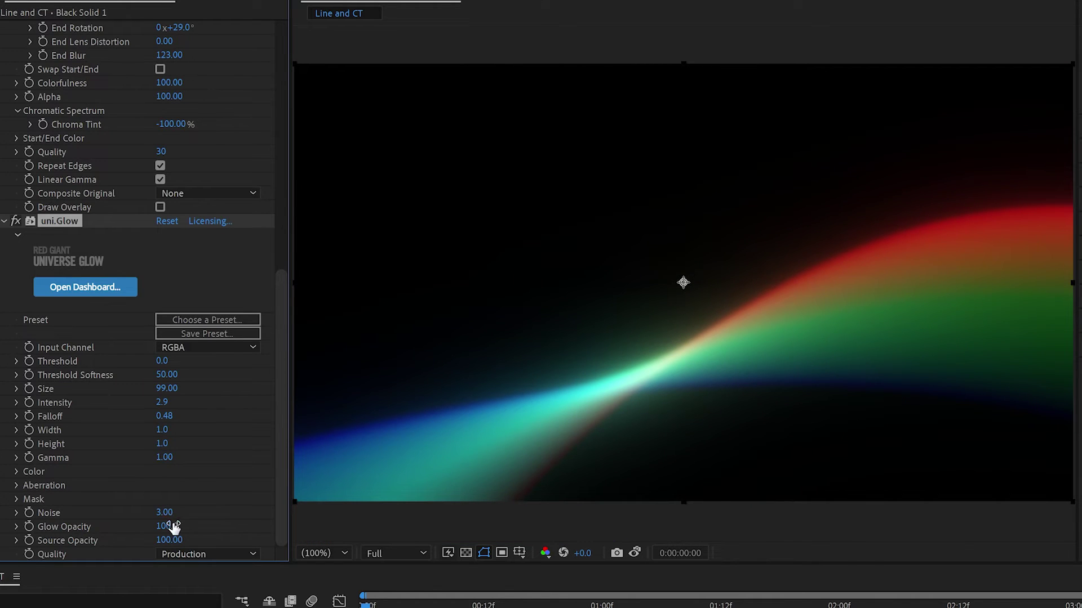
left_click_drag(164, 514, 211, 513)
- Expand the uni.Line settings and test a lower Draw On amount
scroll(207, 451, "up", 12)
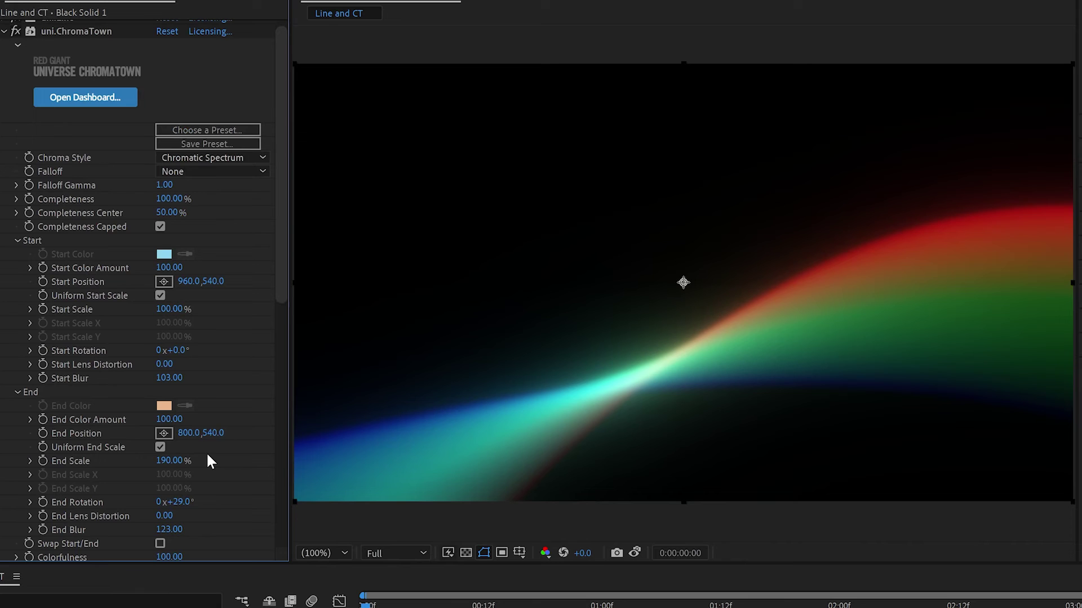
scroll(278, 181, "up", 1)
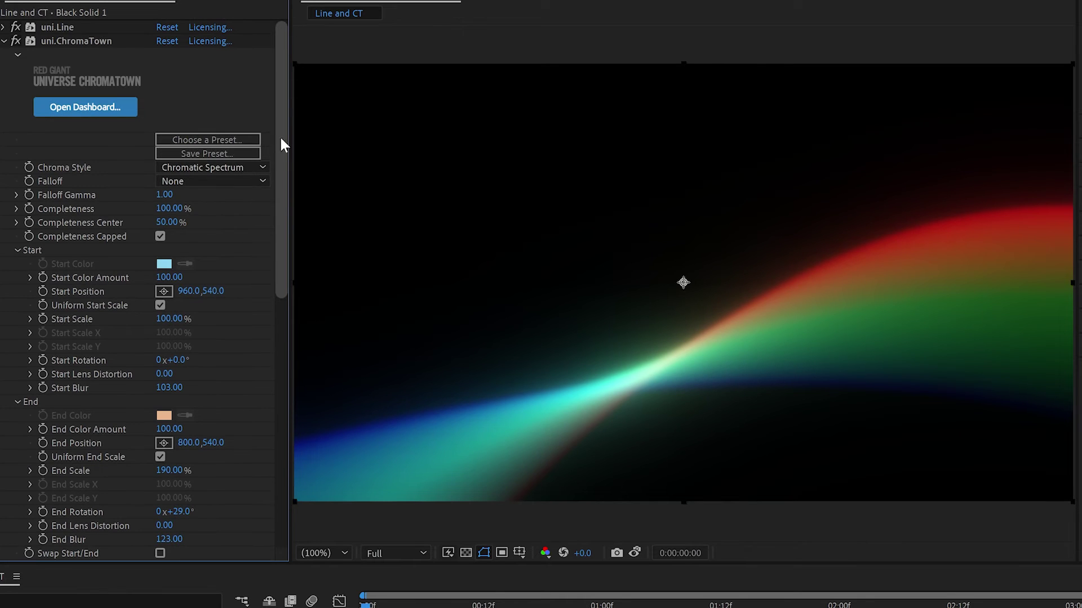
left_click(4, 27)
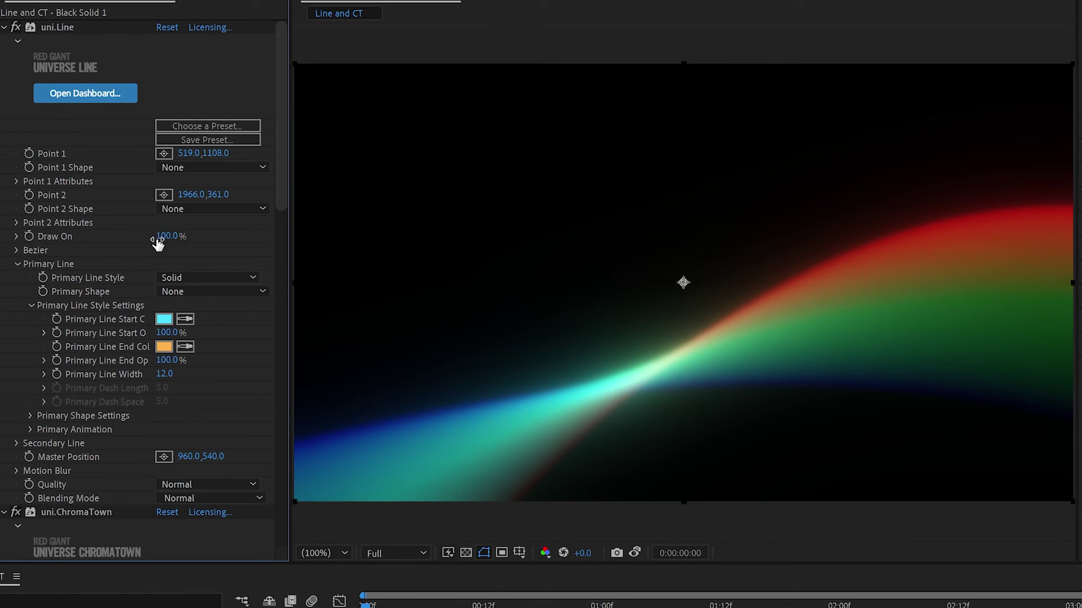
mouse_move(164, 237)
left_mouse_down()
mouse_move(85, 248)
mouse_move(198, 236)
left_mouse_up()
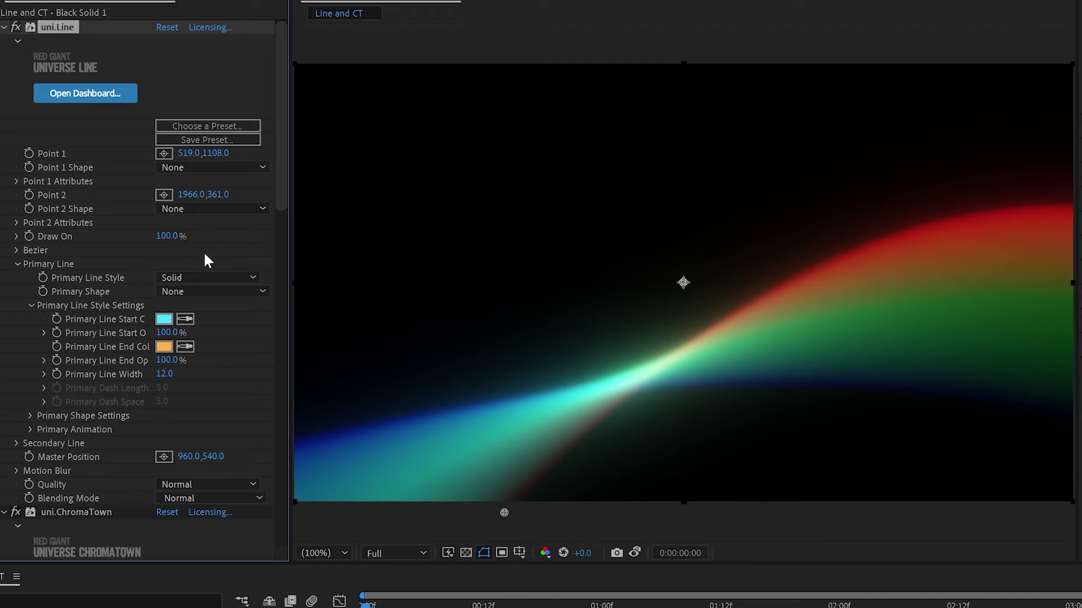
- Start keyframes on ChromaTown's Start and End Position and Rotation
scroll(168, 416, "down", 10)
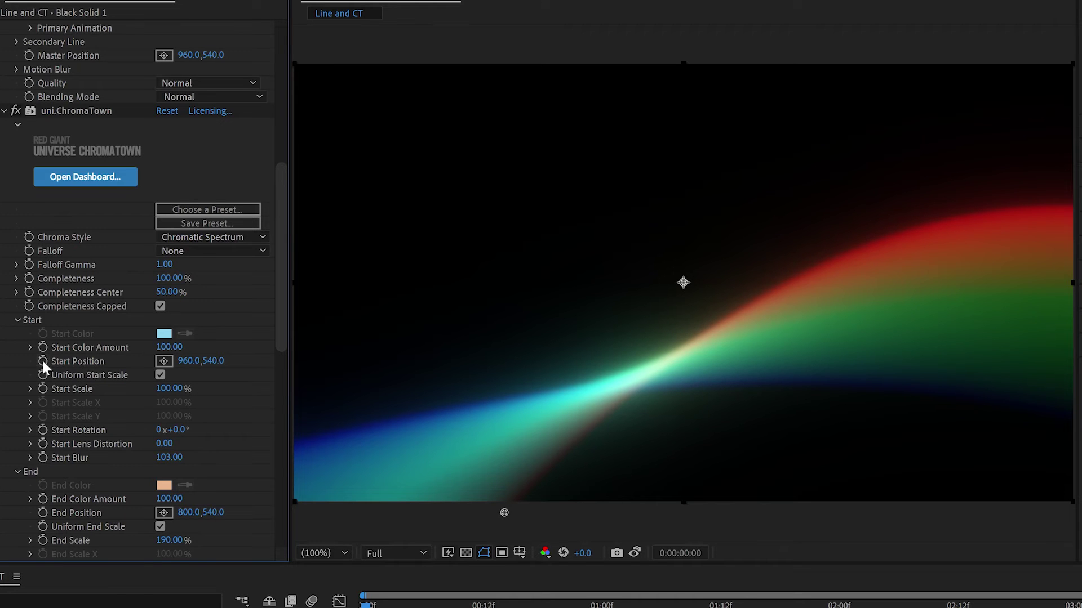
scroll(26, 380, "down", 4)
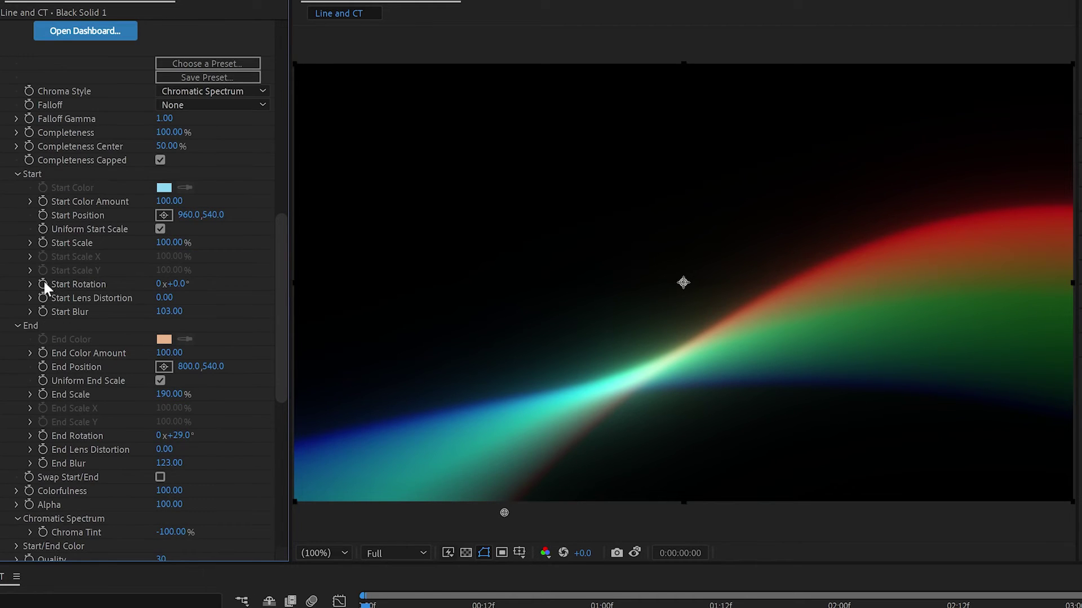
left_click(43, 215)
left_click(43, 366)
- Set Start Lens Distortion to -100 and End Lens Distortion to 100
left_click_drag(162, 451, 48, 456)
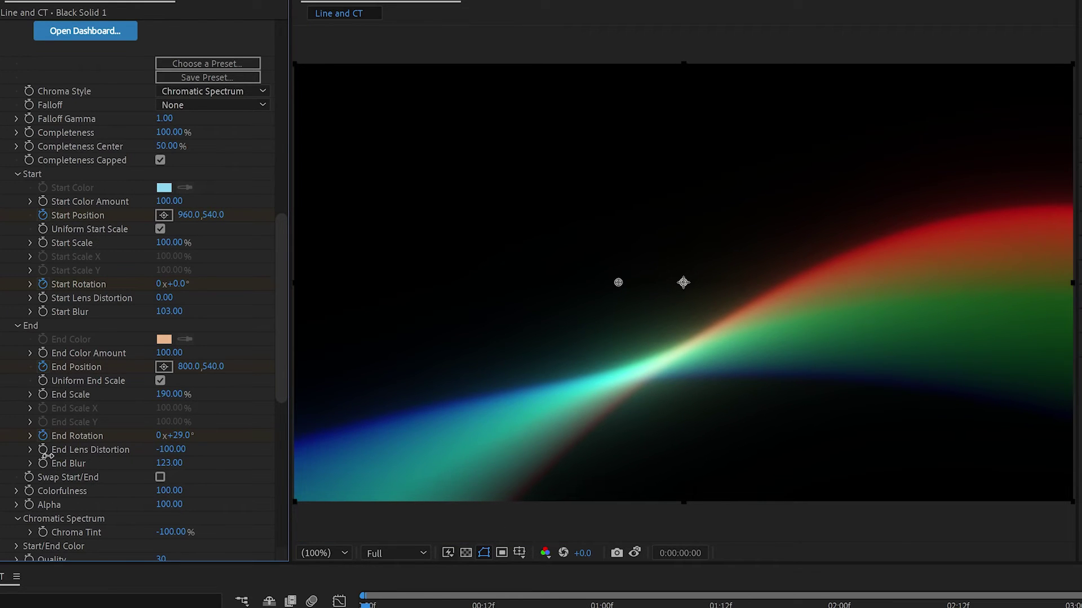
left_click_drag(164, 298, 386, 297)
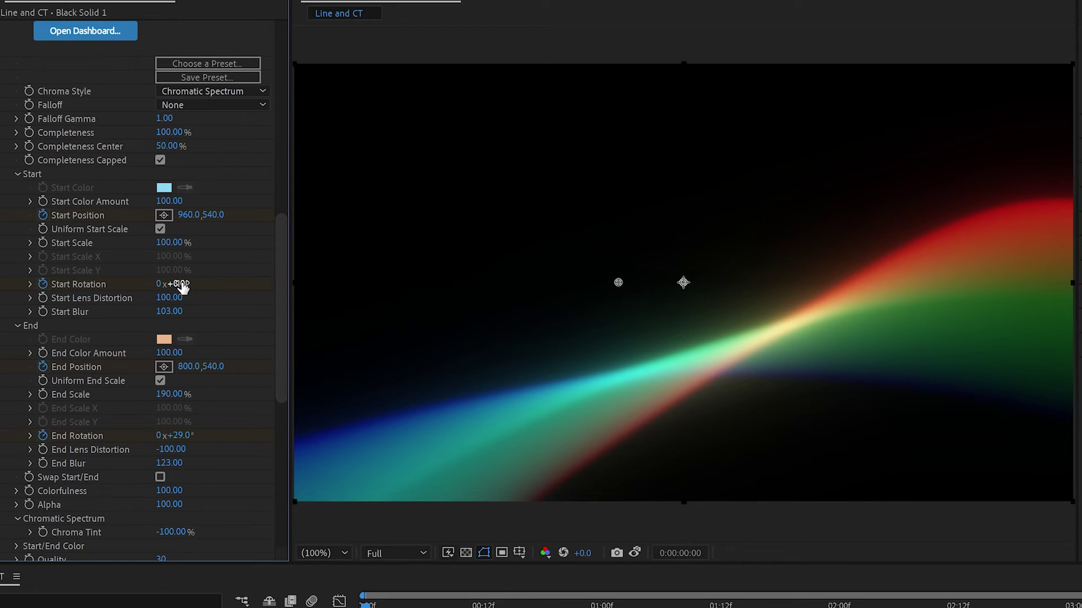
left_click(169, 296)
type("-92")
key("Return")
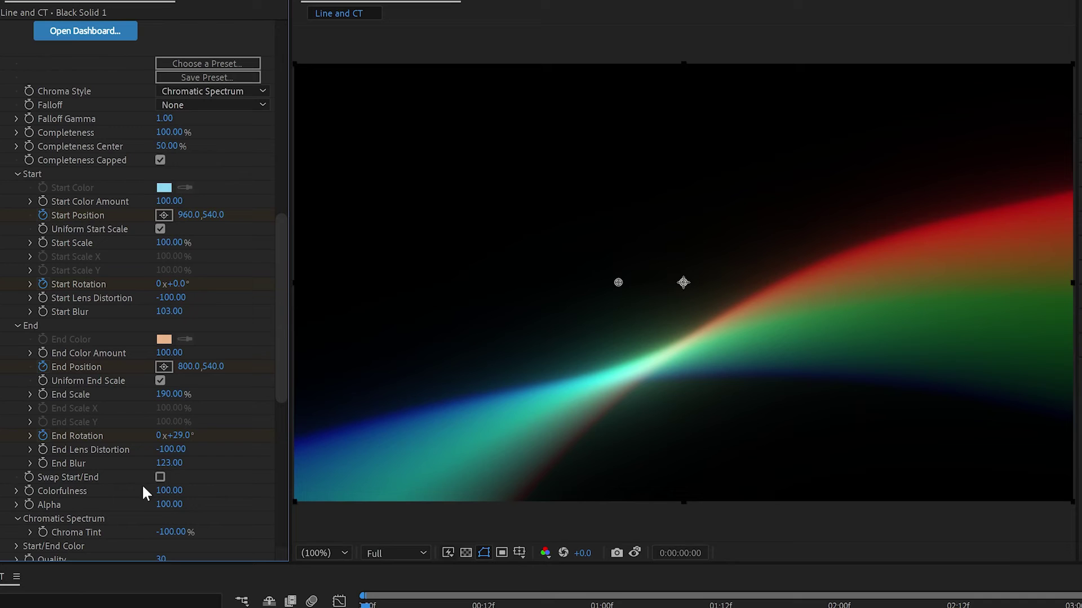
left_click_drag(169, 449, 480, 460)
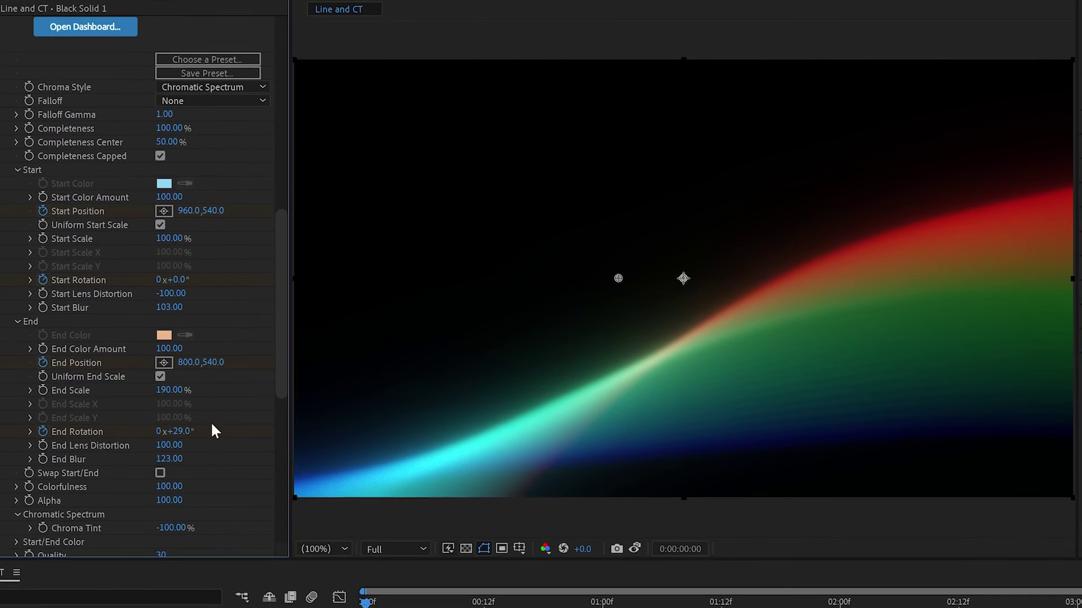
- At a later frame, key the streak's End Position at Y 413 and End Rotation about 9°
left_click_drag(368, 579, 405, 580)
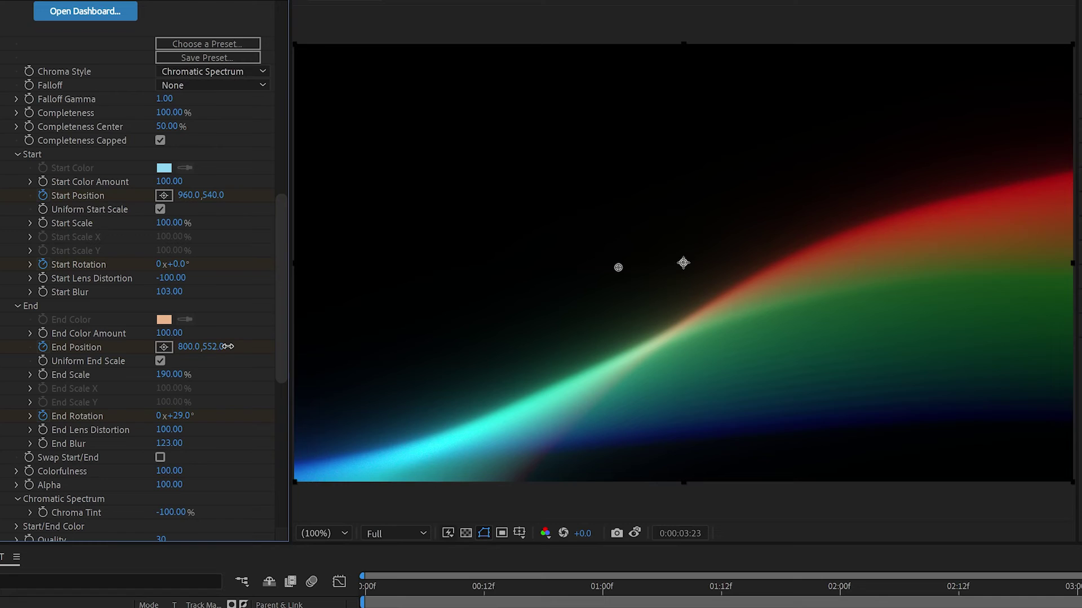
left_click_drag(188, 346, 104, 355)
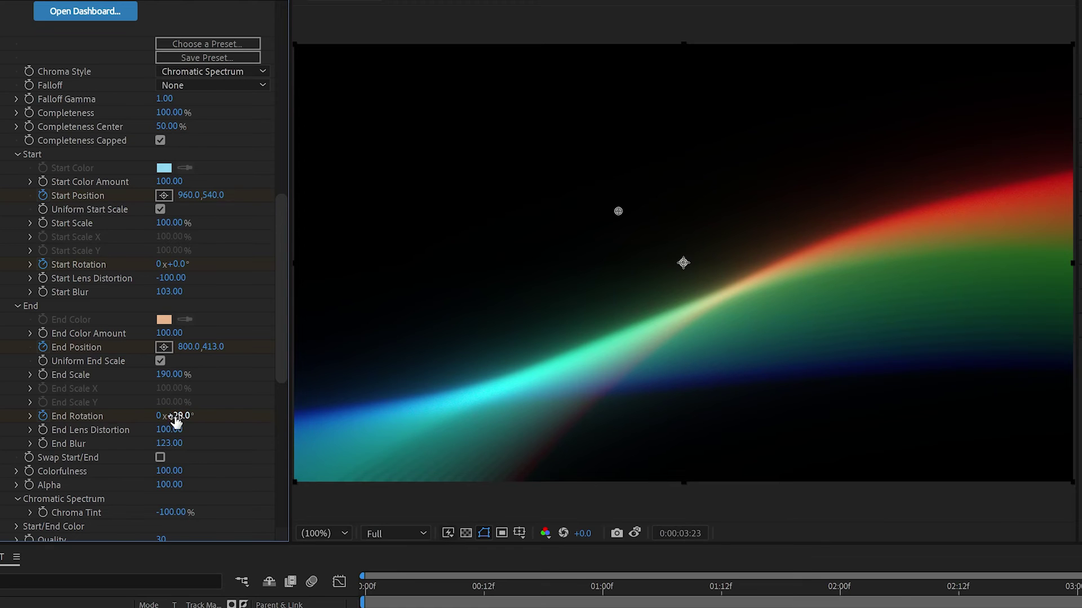
mouse_move(174, 416)
left_mouse_down()
mouse_move(198, 425)
mouse_move(167, 421)
left_mouse_up()
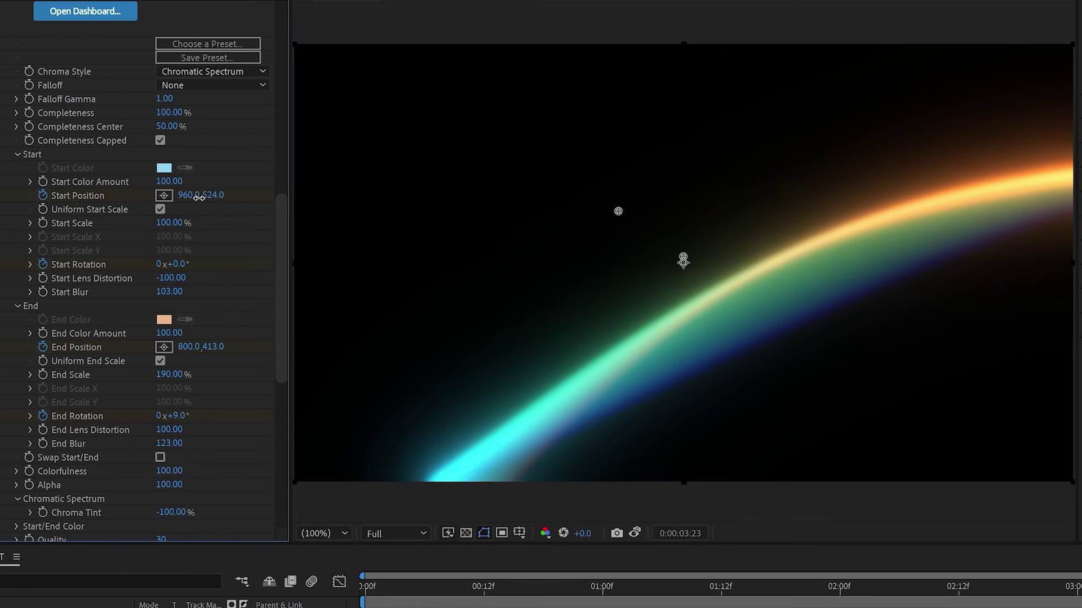
- Key Start Position at Y 611 and Start Rotation 15°, then preview to the last frame
left_click_drag(199, 197, 269, 201)
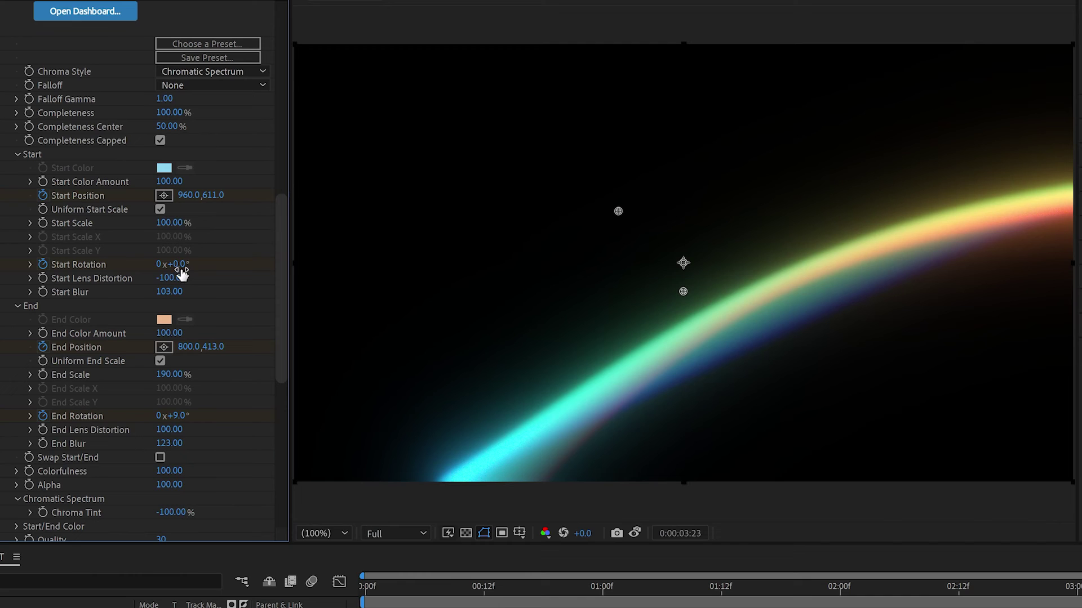
left_click_drag(189, 267, 194, 266)
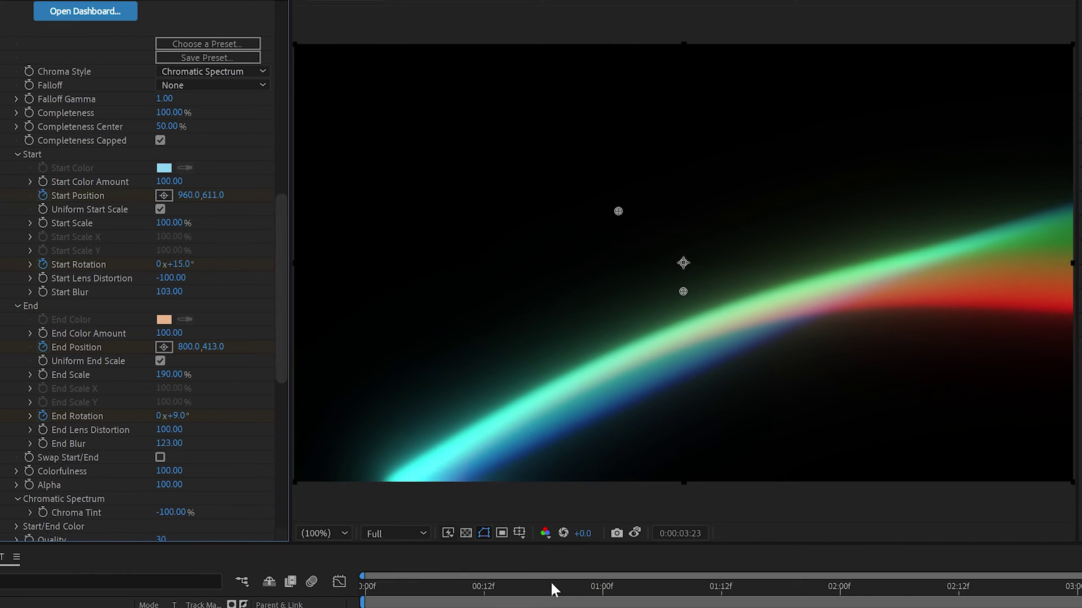
left_click_drag(550, 589, 852, 604)
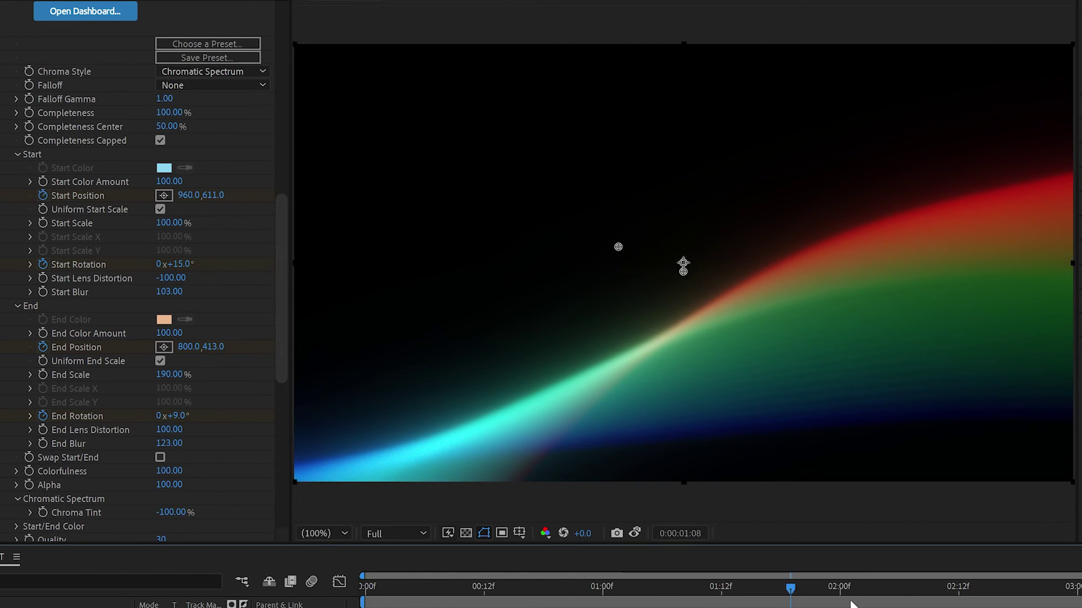
key("End")
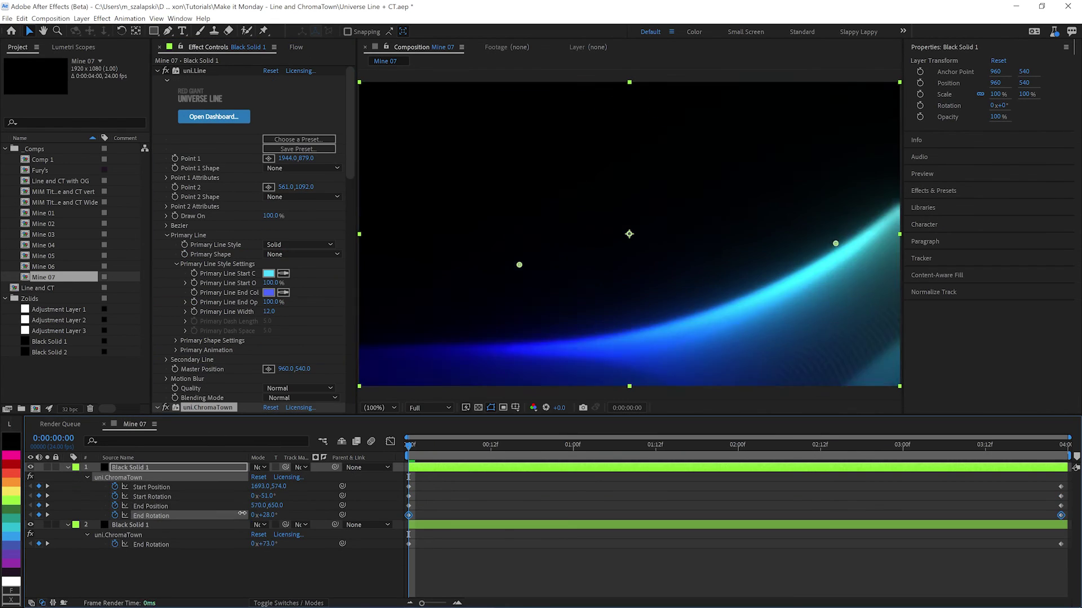
- Change the uni.Line effect's Blending Mode to Screen in Mine 07
left_click(303, 398)
left_click(279, 169)
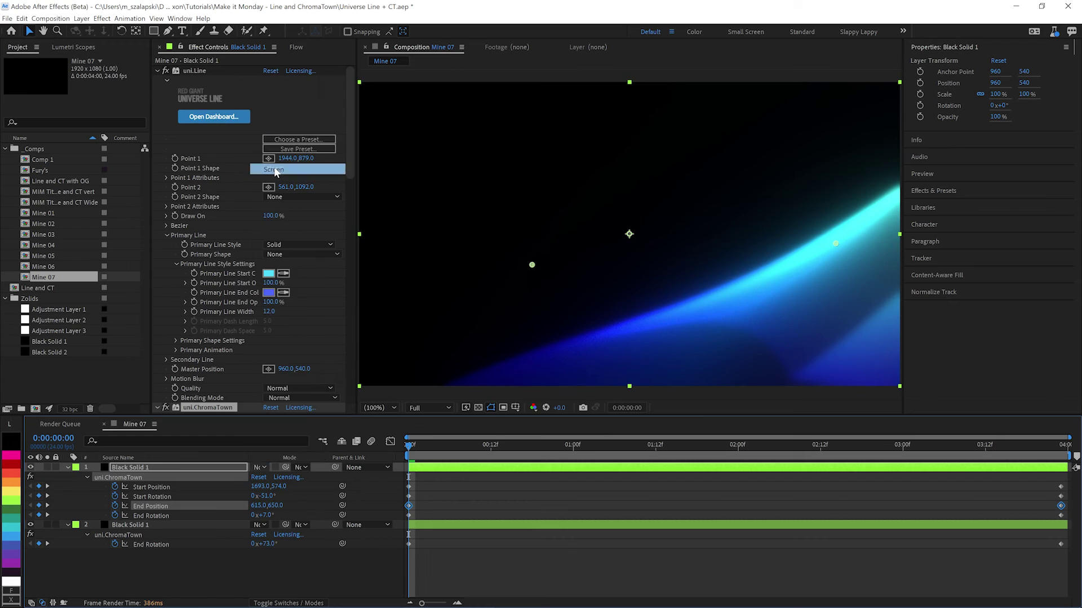